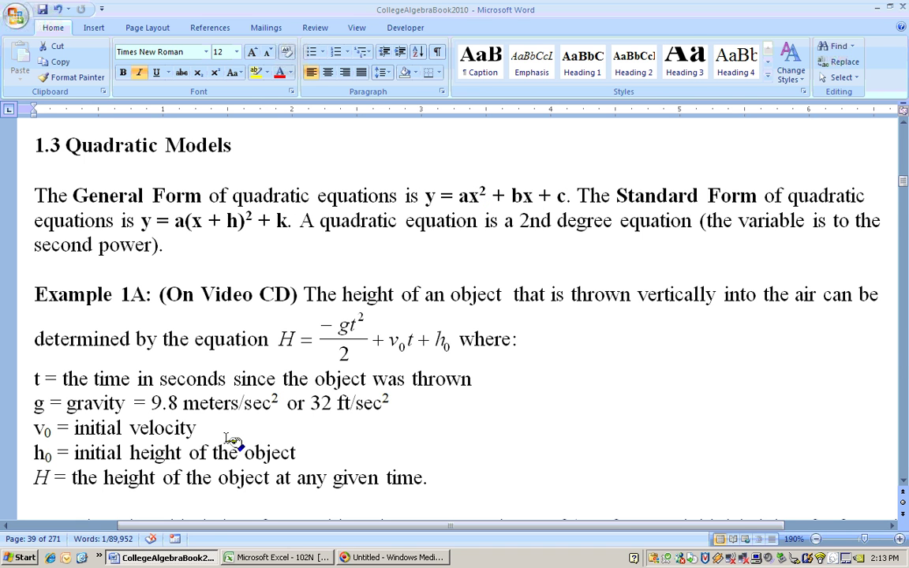
Step: Switch to the 102N workbook in Excel and look over the general-form and standard-form sections of the Quad sheet
left_click(276, 557)
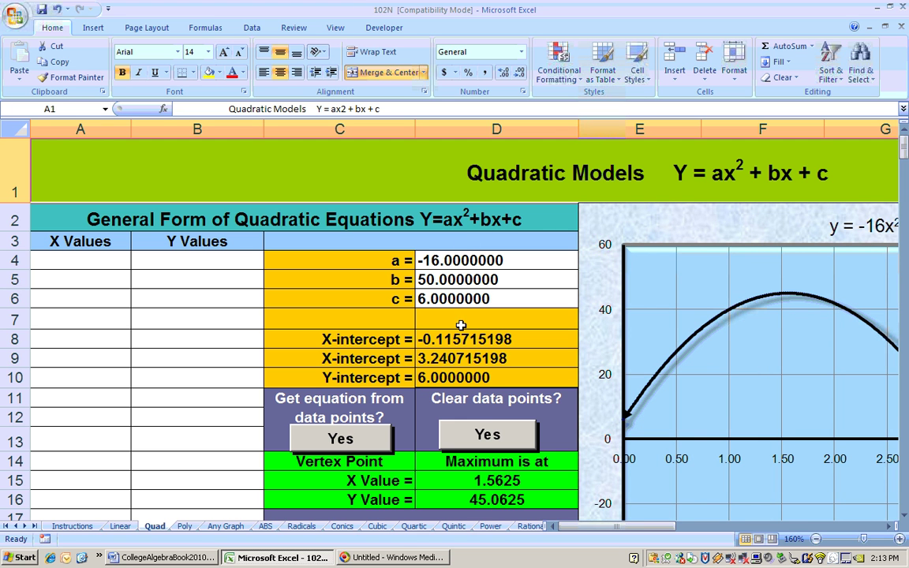
left_click_drag(887, 533, 889, 534)
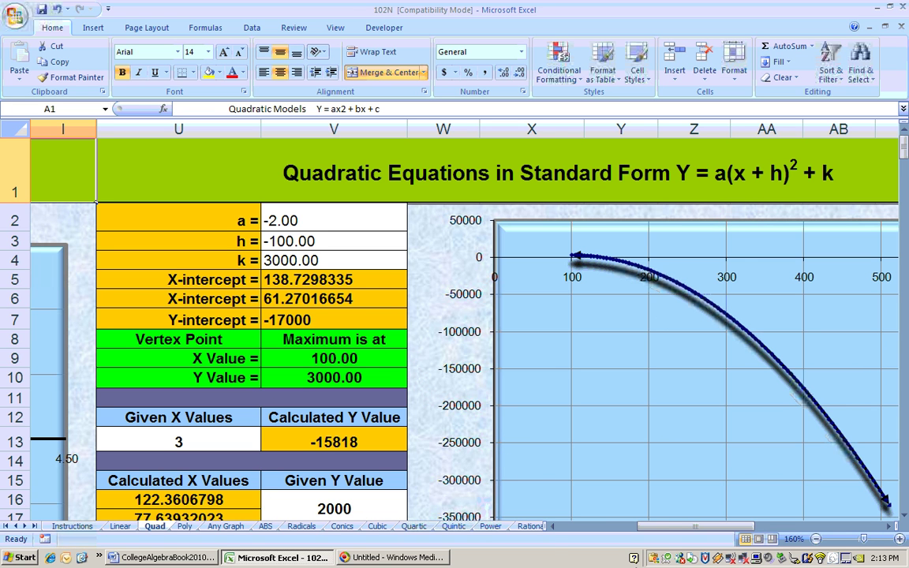
left_click(552, 527)
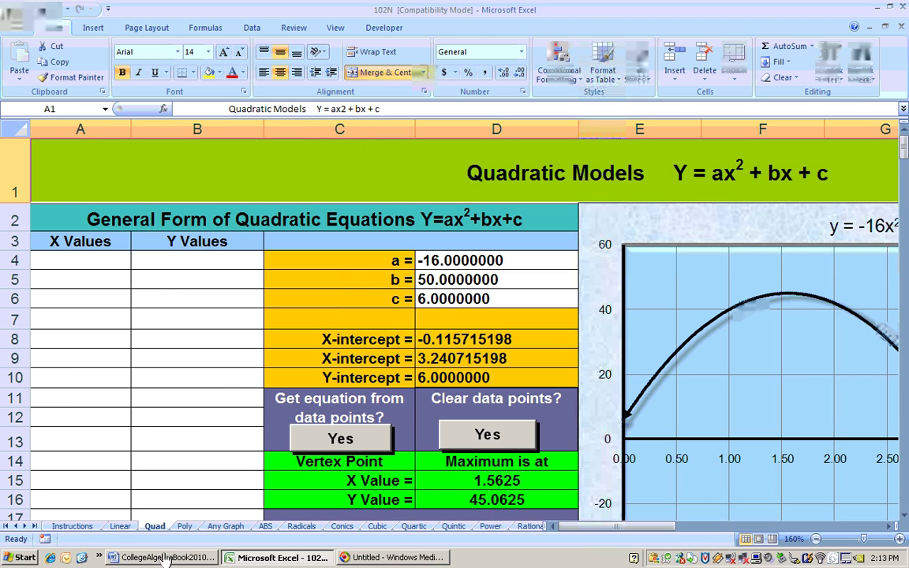
Step: Return to the Word document and read Example 1A down through the height table for T from 0 to 4
left_click(166, 558)
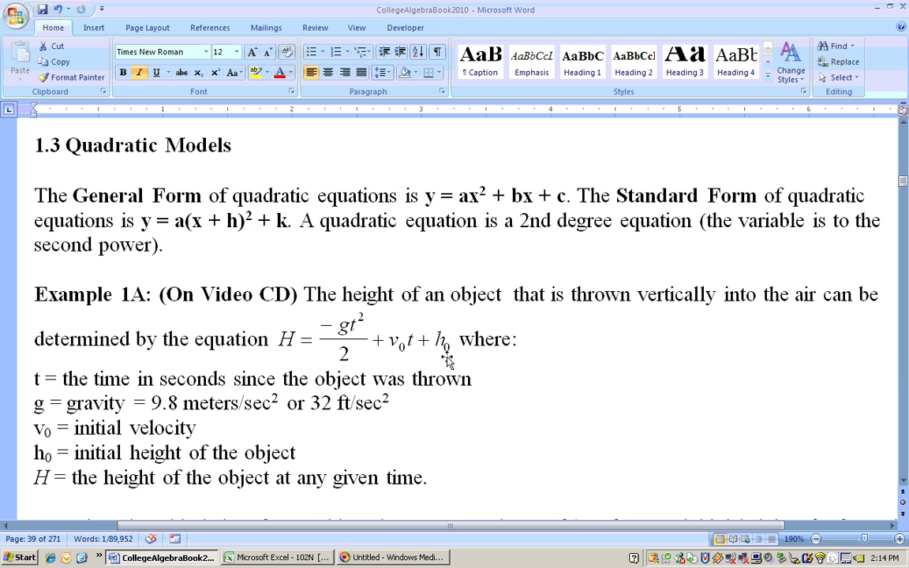
scroll(446, 359, "down", 2)
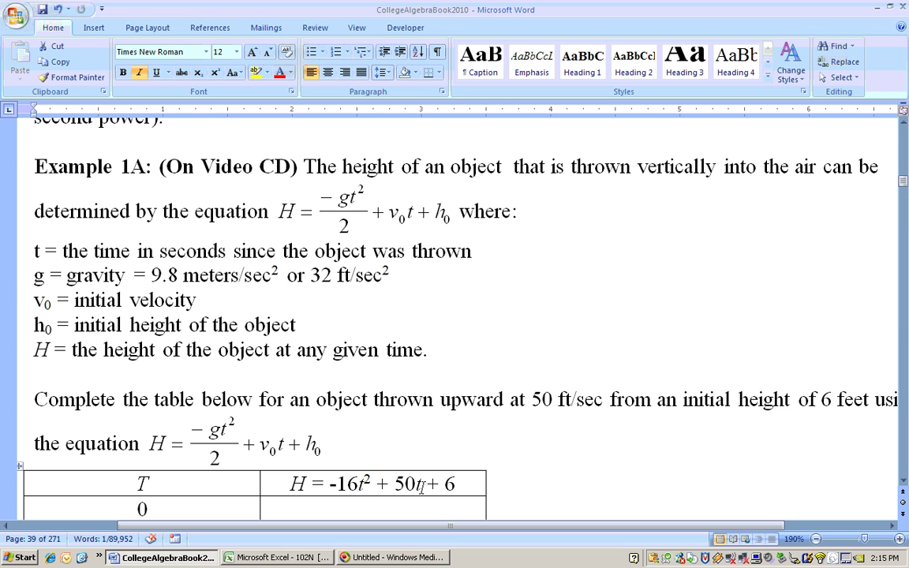
scroll(458, 489, "down", 3)
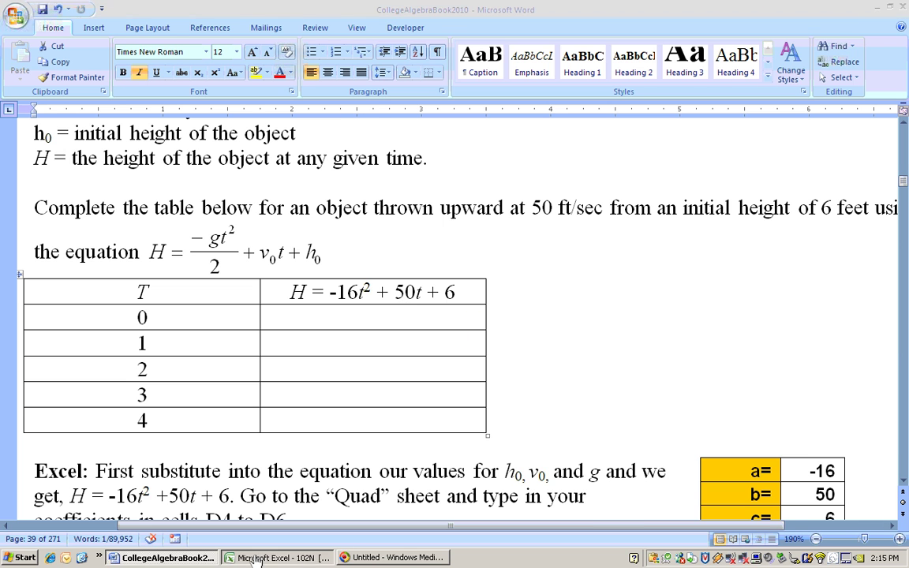
Step: Switch back to the Excel workbook and check the a and b coefficients of the general-form equation on the Quad sheet
key("alt+Tab")
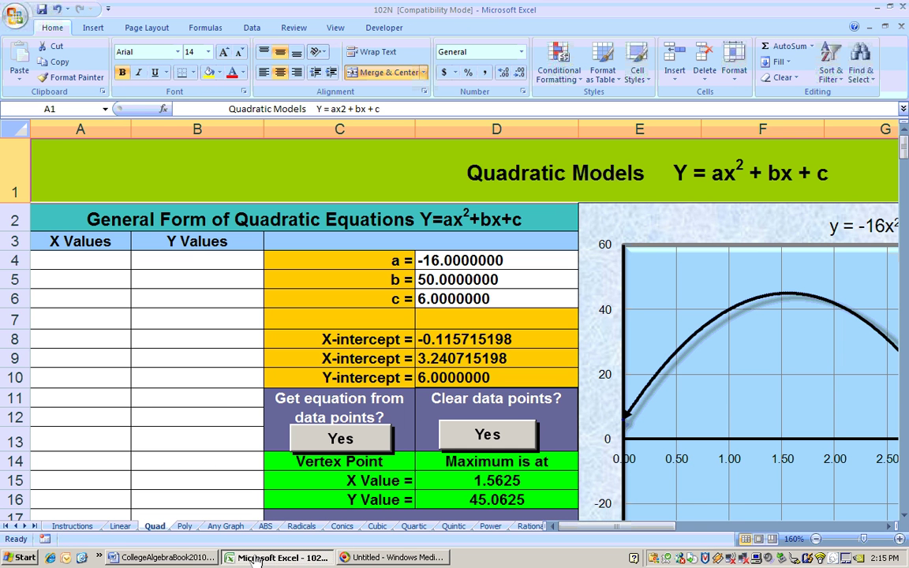
left_click(474, 260)
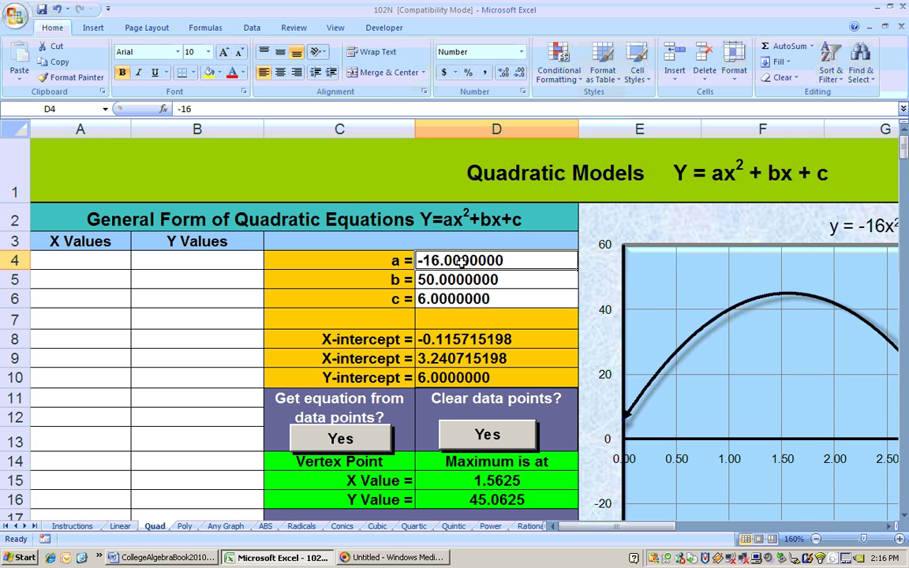
left_click(436, 283)
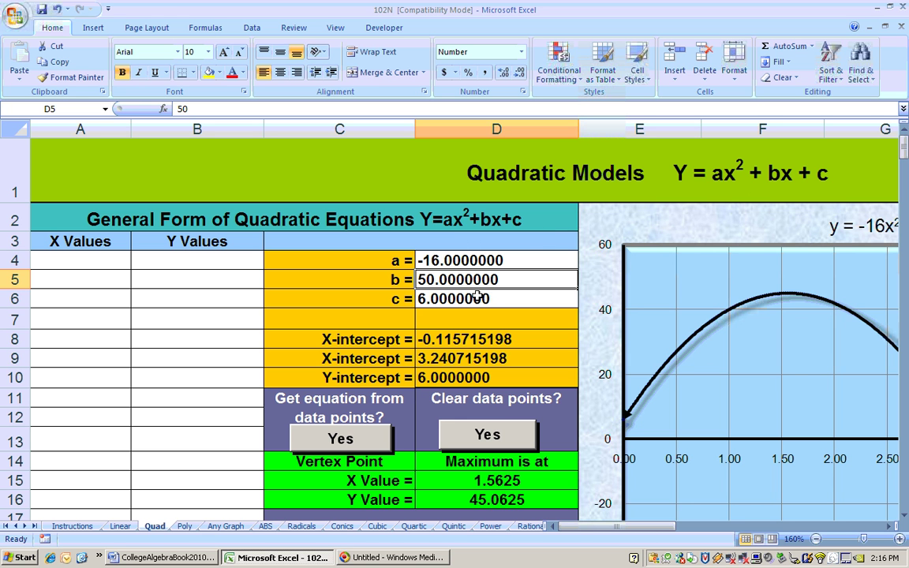
Step: Set the Quad sheet's value table to start at x = 0 with an increment of 1
scroll(479, 295, "down", 6)
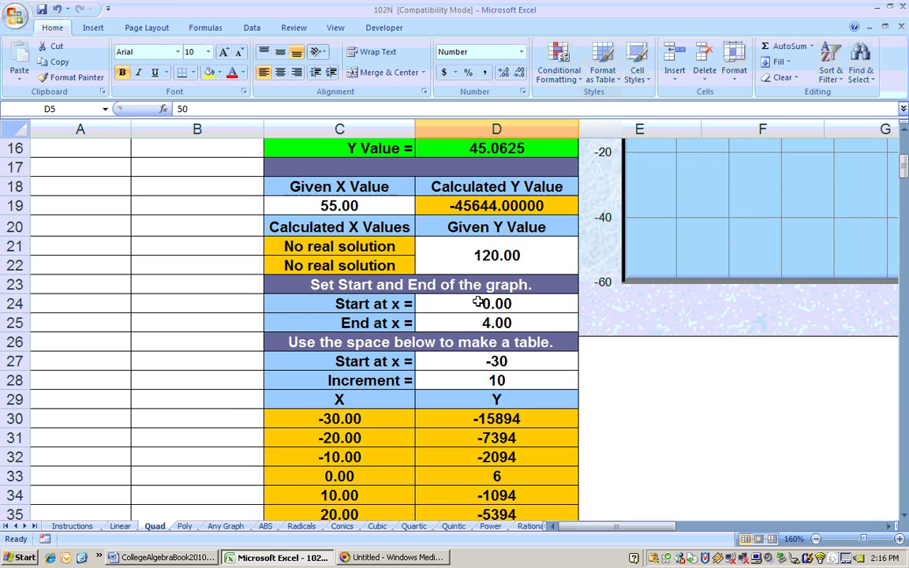
left_click(474, 304)
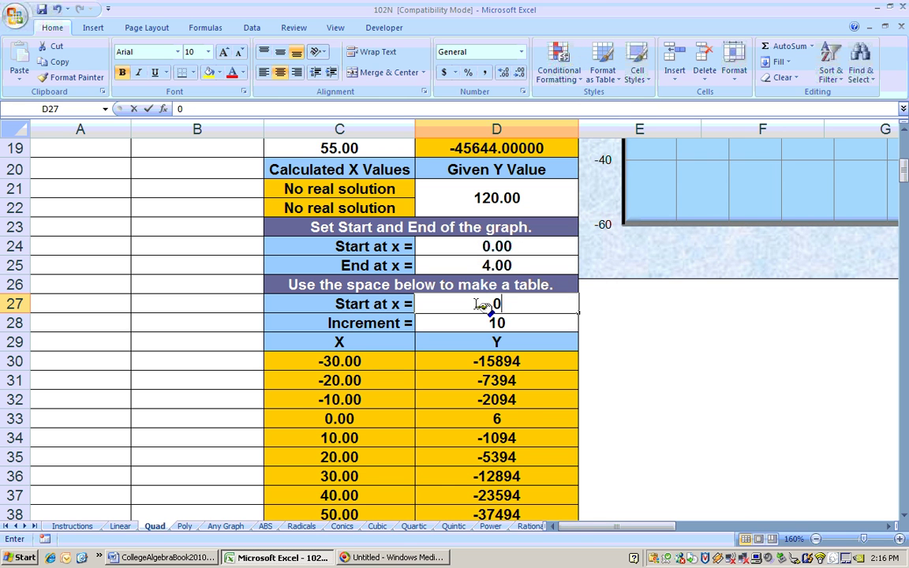
key("Return")
type("1")
key("Return")
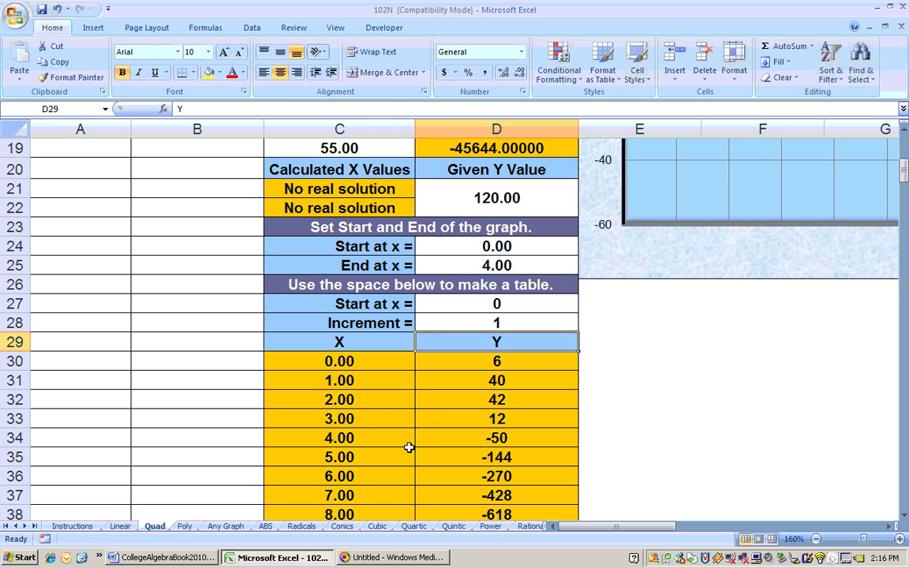
Step: Refine the value table by setting its start to x = 3 and its increment to 0.1
left_click(461, 305)
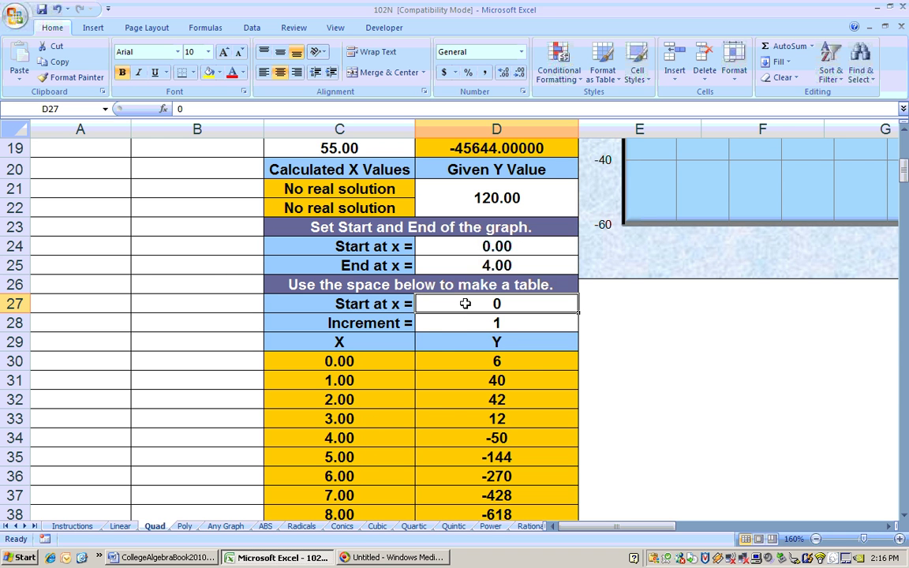
type("3")
key("Return")
type(".")
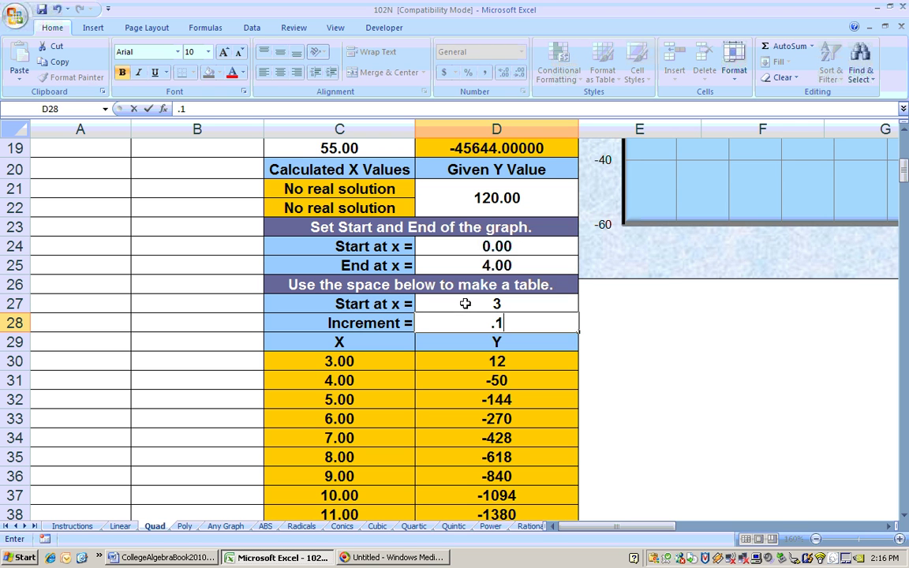
key("Return")
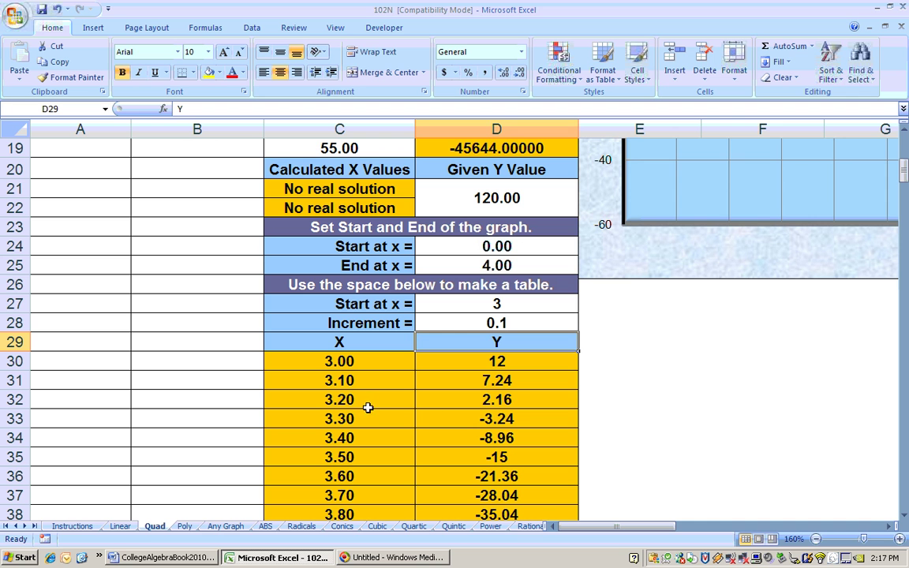
Step: Narrow the value table further with a start at x = 3.2 and an increment of 0.01
left_click(478, 304)
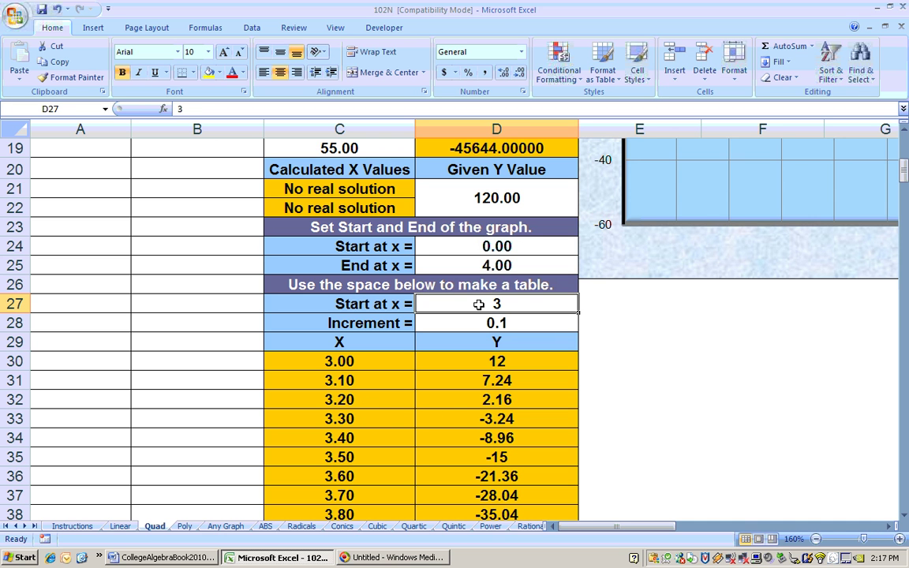
type("3.2")
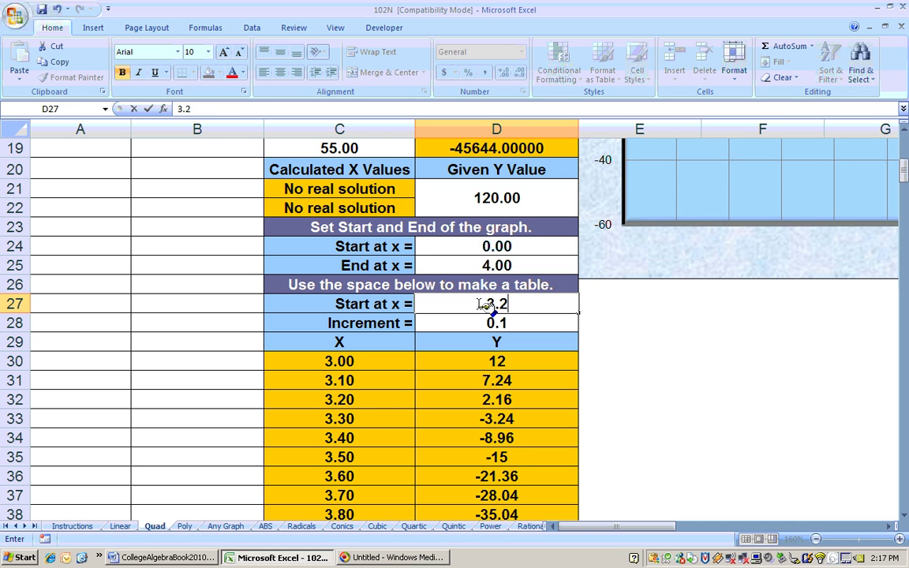
key("Return")
type(".01")
key("Return")
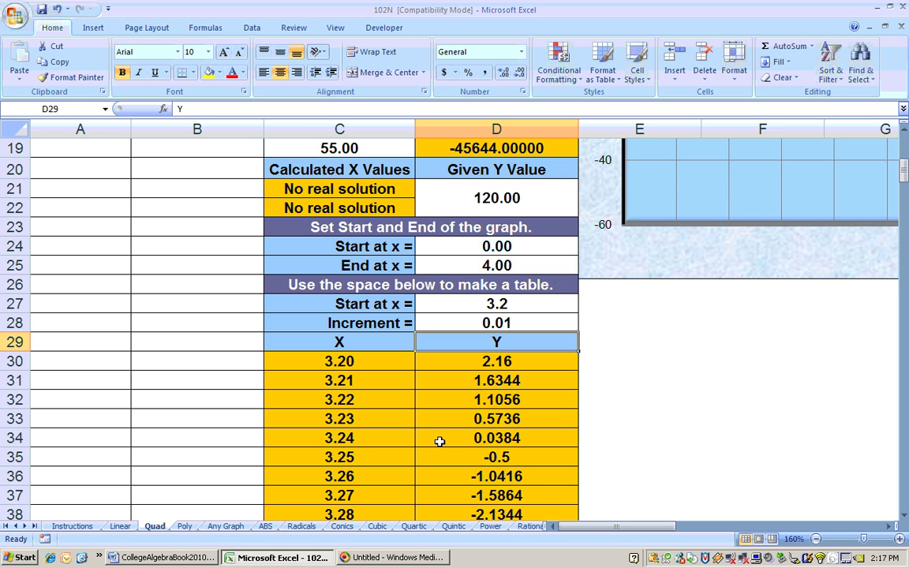
Step: Set the Given Y Value to 0 to calculate the x values at which the height is zero
scroll(440, 441, "up", 2)
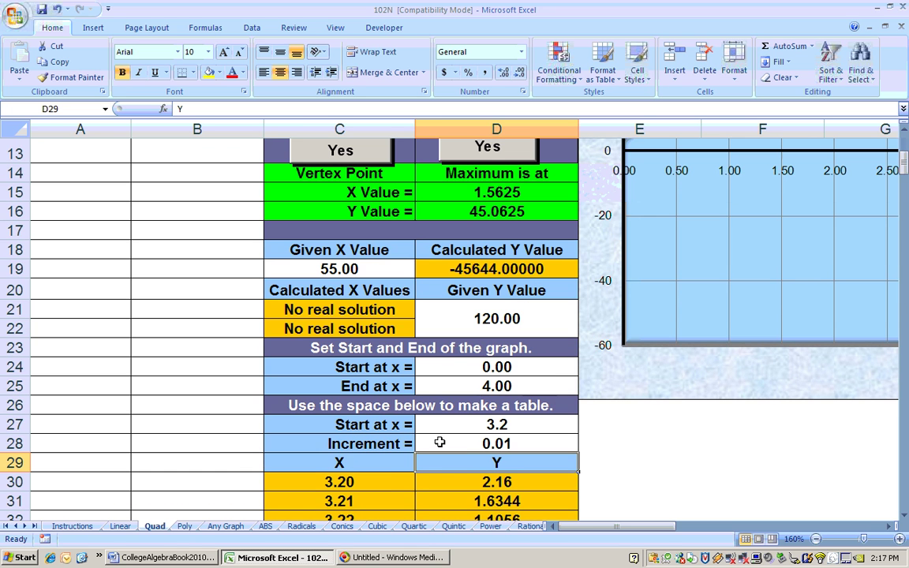
left_click(169, 557)
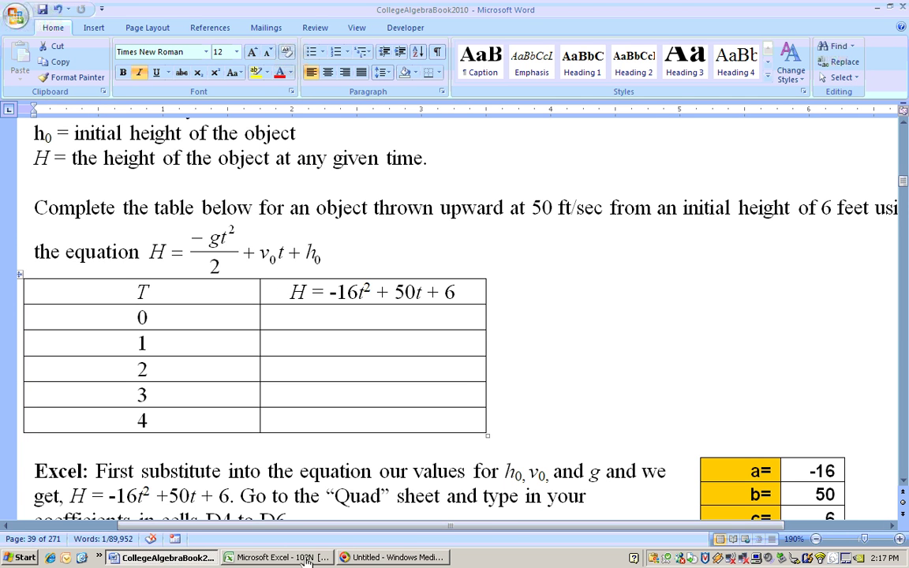
left_click(283, 557)
left_click(502, 314)
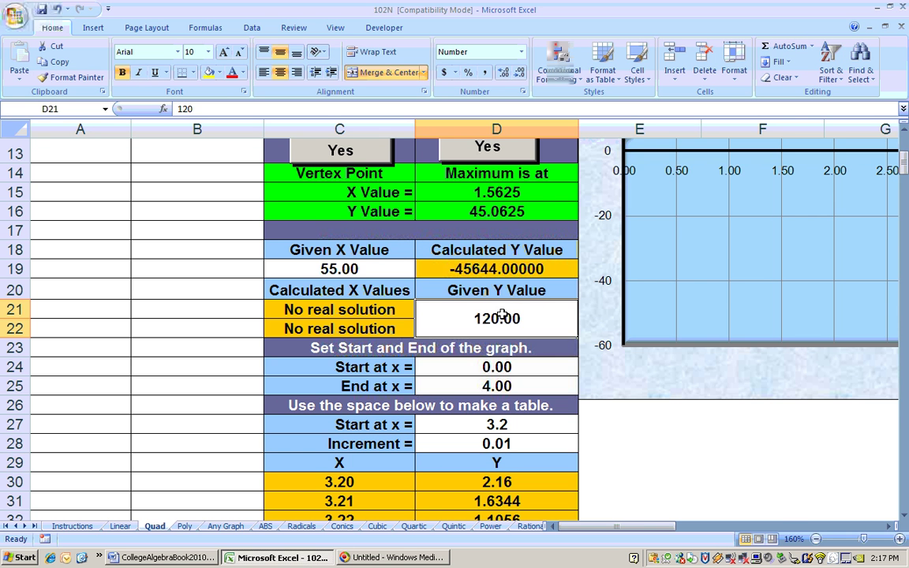
type("0")
key("Return")
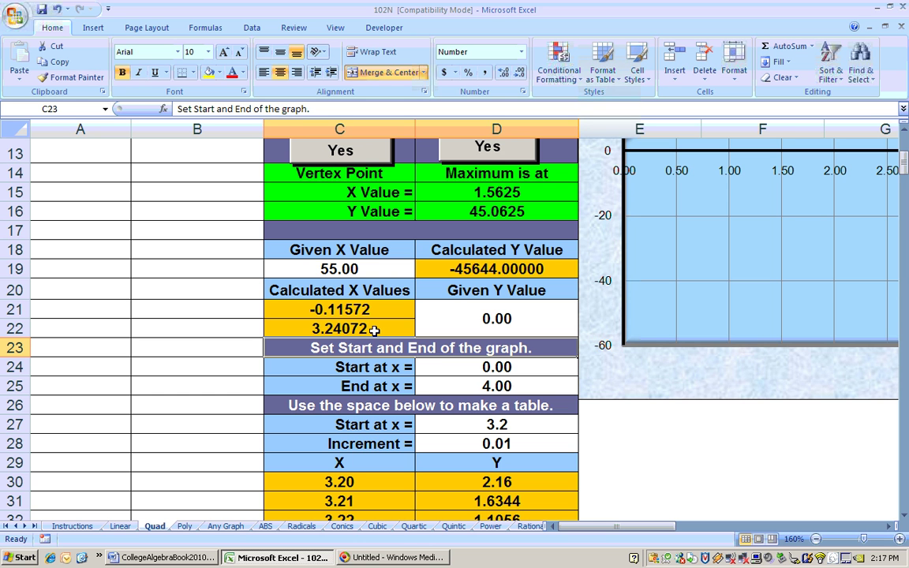
Step: Set the end of the general-form graph to x = 3.24 so the curve stops at ground level
scroll(373, 331, "up", 2)
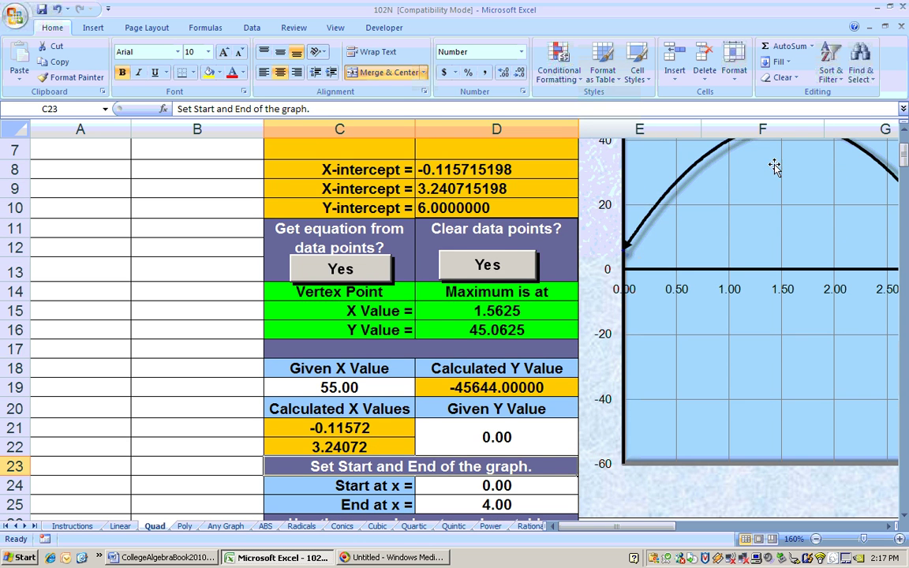
scroll(478, 468, "down", 1)
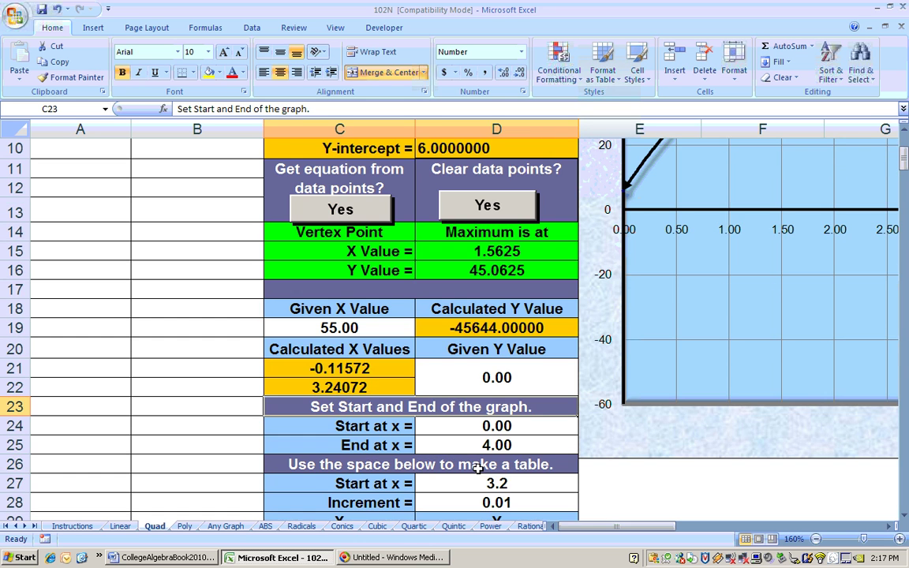
left_click(462, 426)
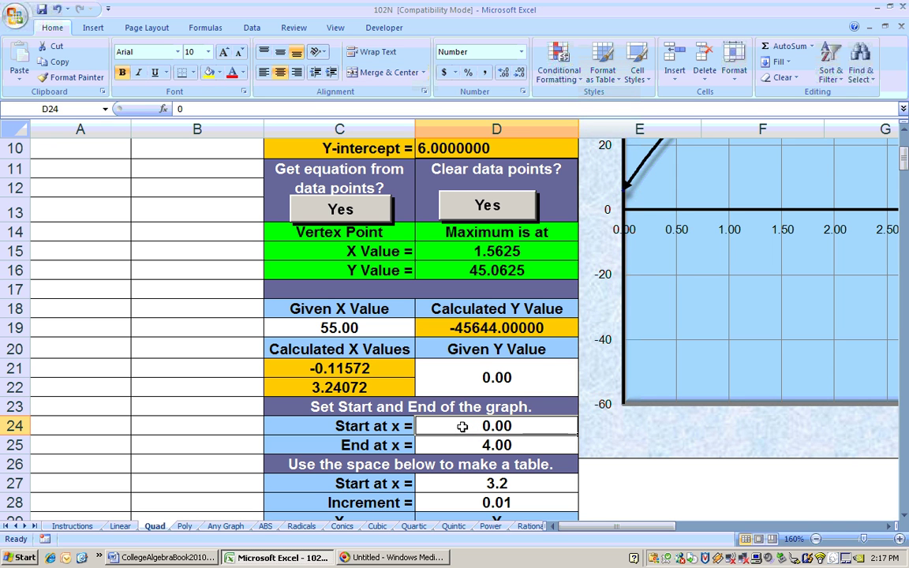
left_click(451, 445)
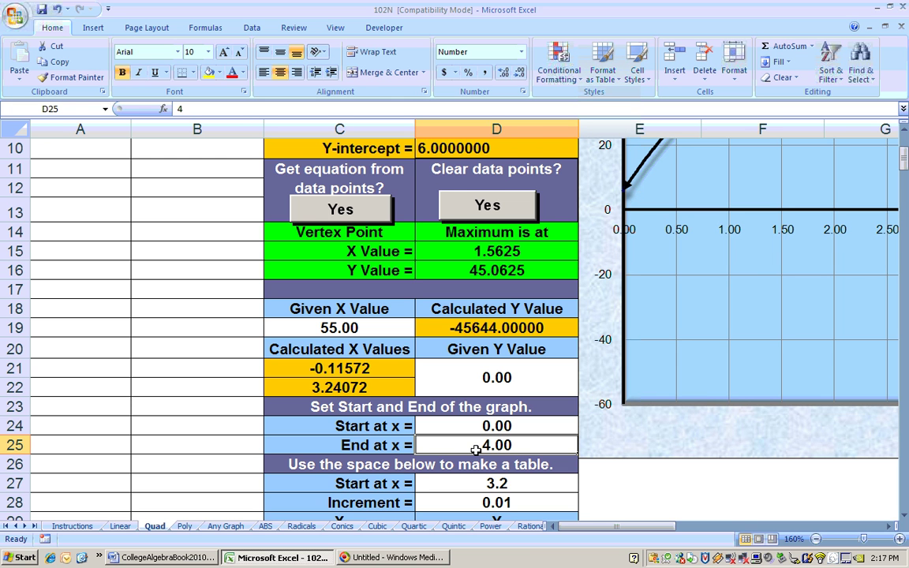
left_click(889, 526)
left_click(889, 526)
scroll(710, 501, "up", 1)
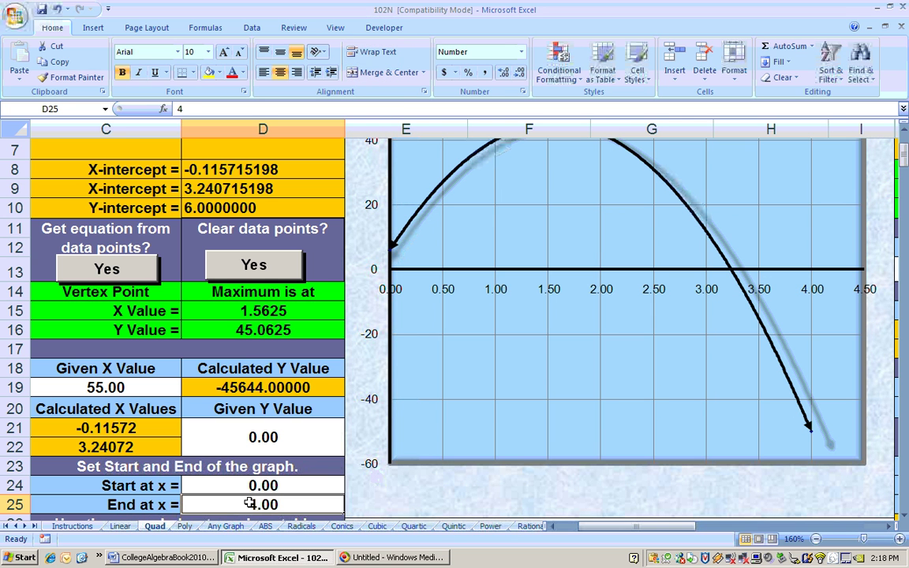
type("3.24")
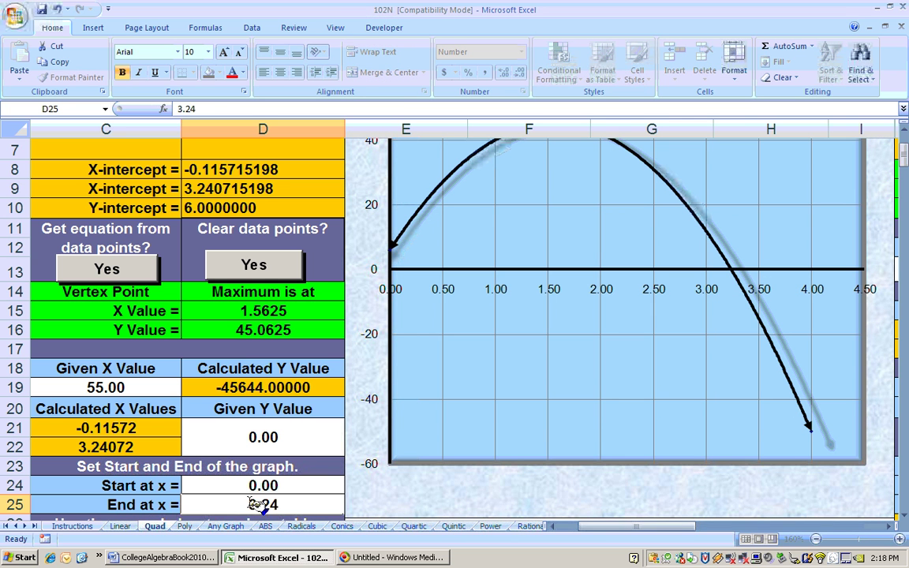
key("Return")
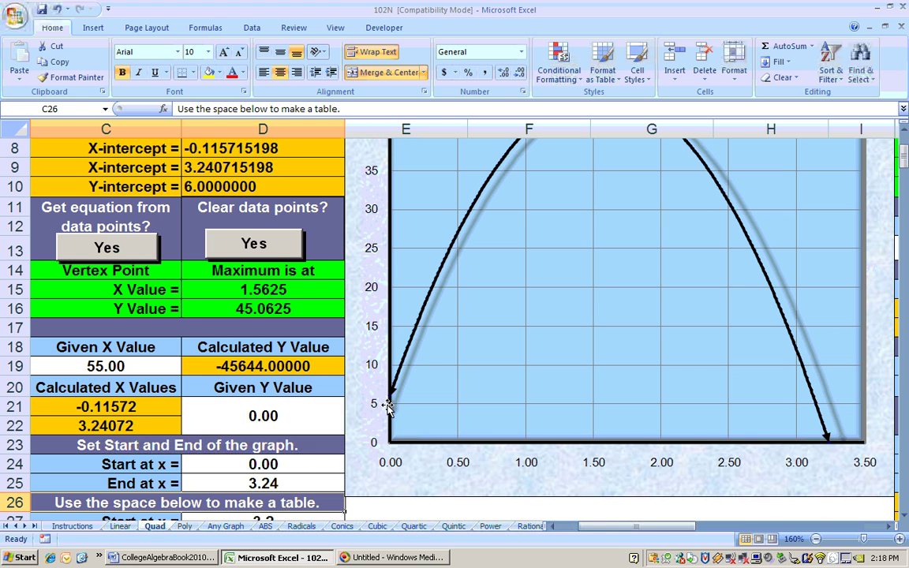
Step: Examine the updated parabola's starting point, peak and landing point against the graph's axes
scroll(414, 450, "up", 1)
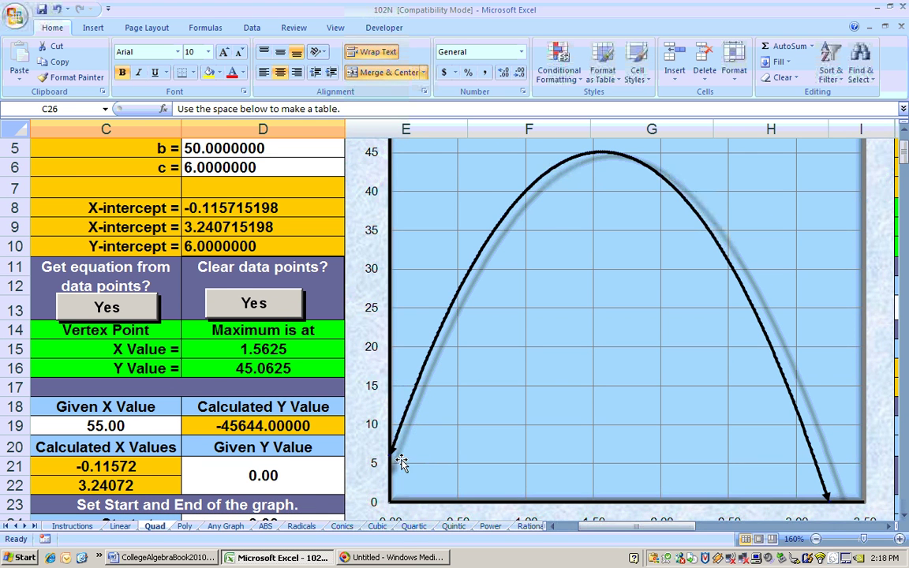
scroll(364, 419, "down", 1)
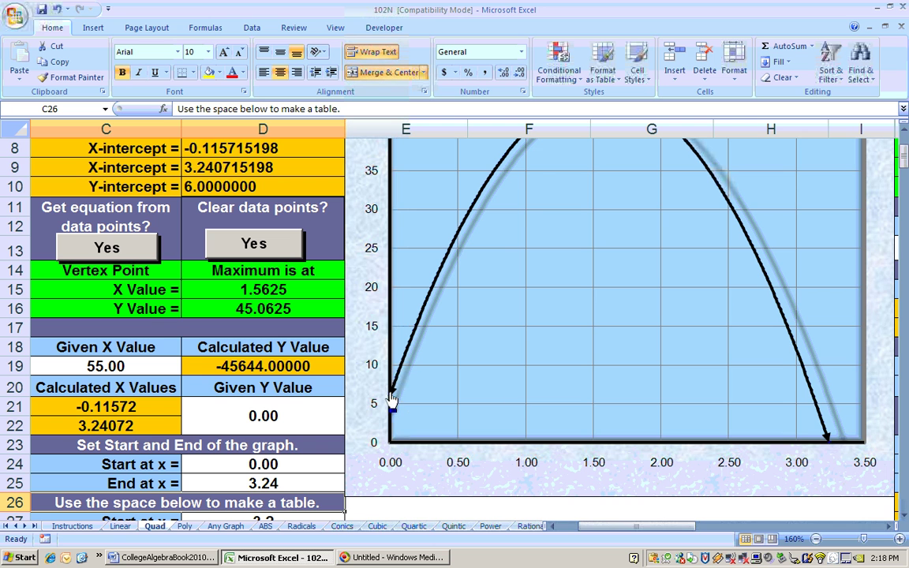
scroll(500, 255, "up", 1)
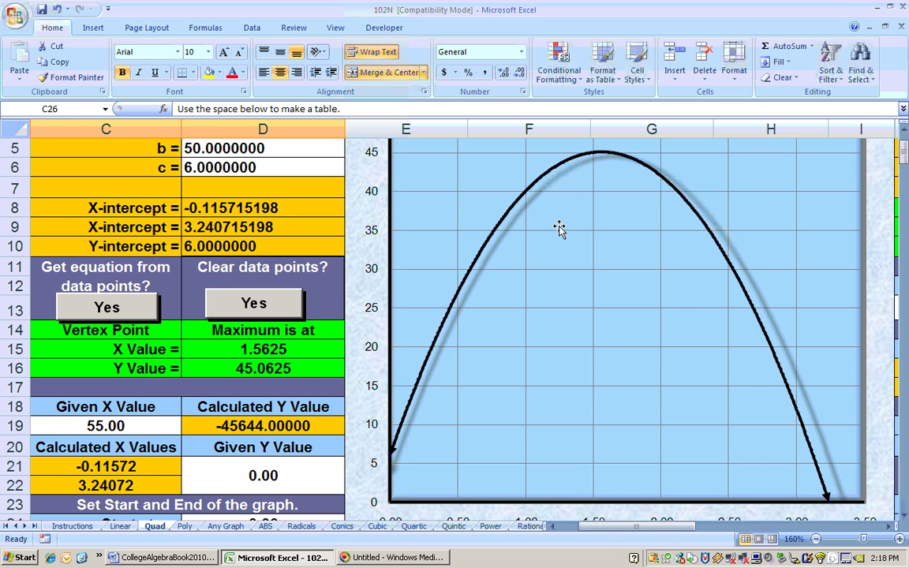
scroll(679, 474, "down", 1)
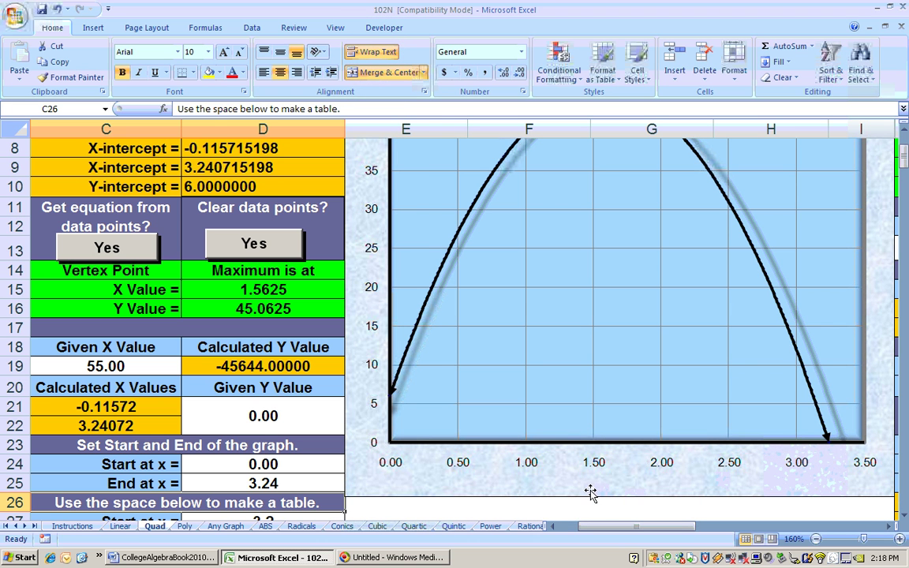
scroll(588, 491, "up", 2)
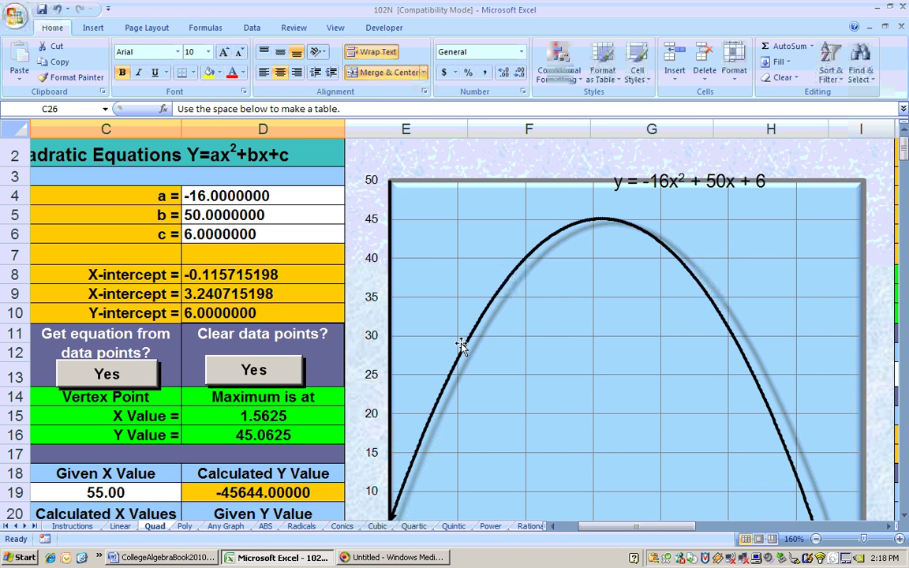
scroll(445, 347, "down", 3)
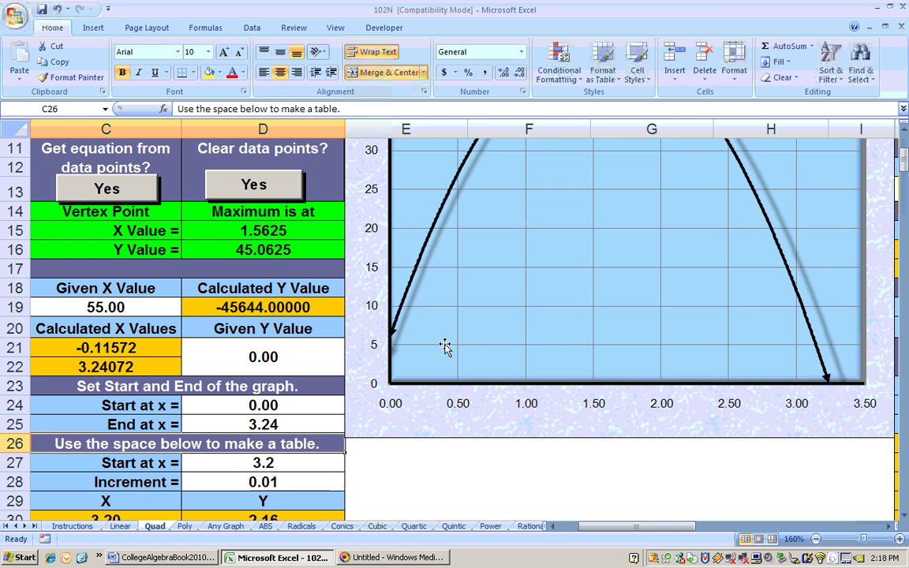
Step: Test heights above the parabola's maximum by setting the Given Y Value to 46 and to 100
left_click(260, 360)
type("46")
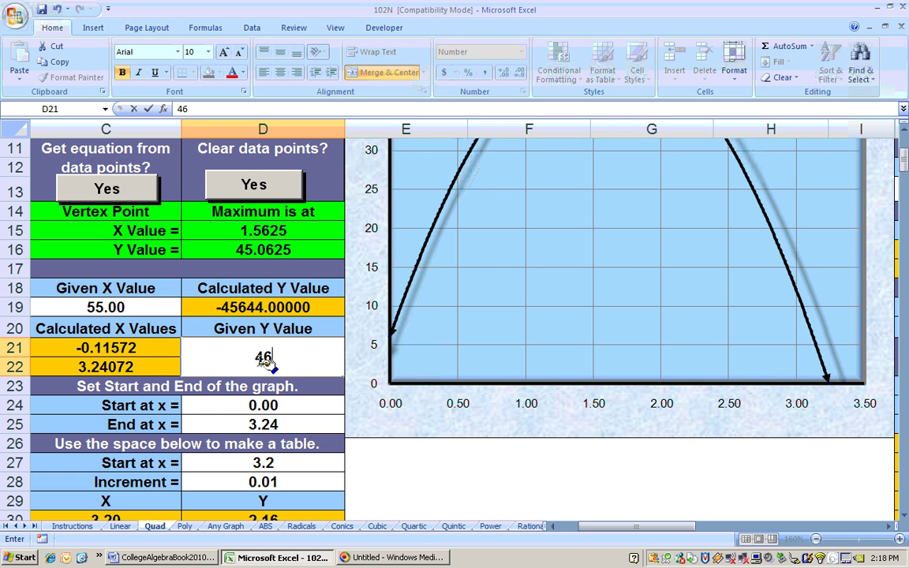
key("Return")
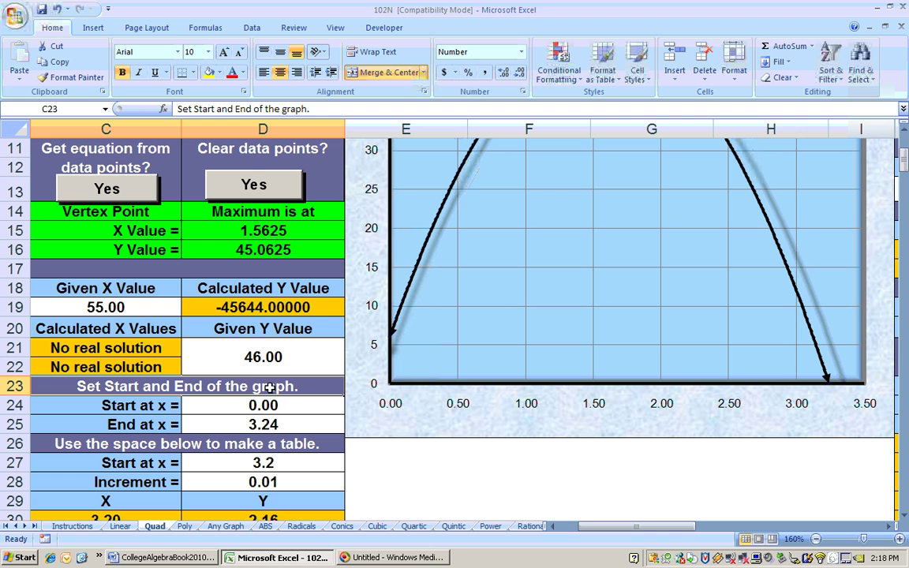
left_click(267, 355)
type("100")
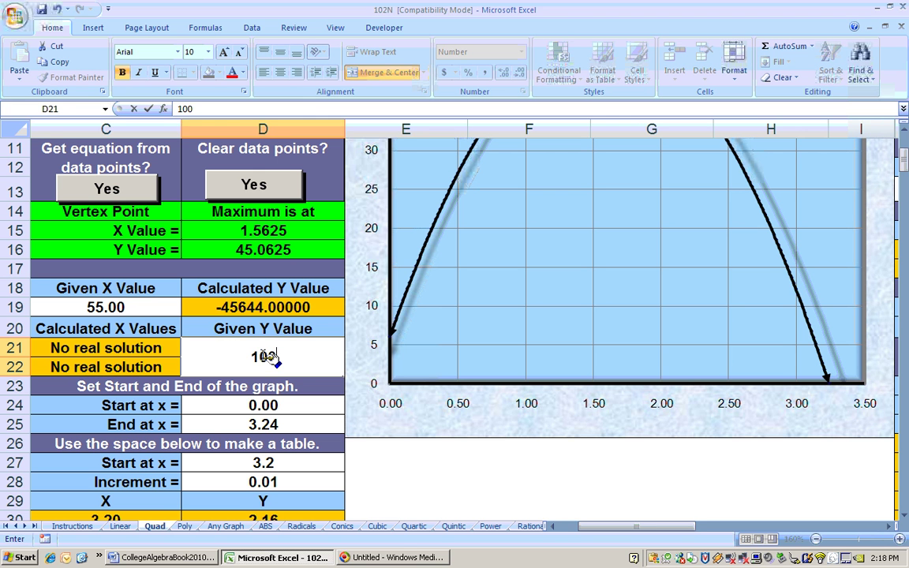
key("Return")
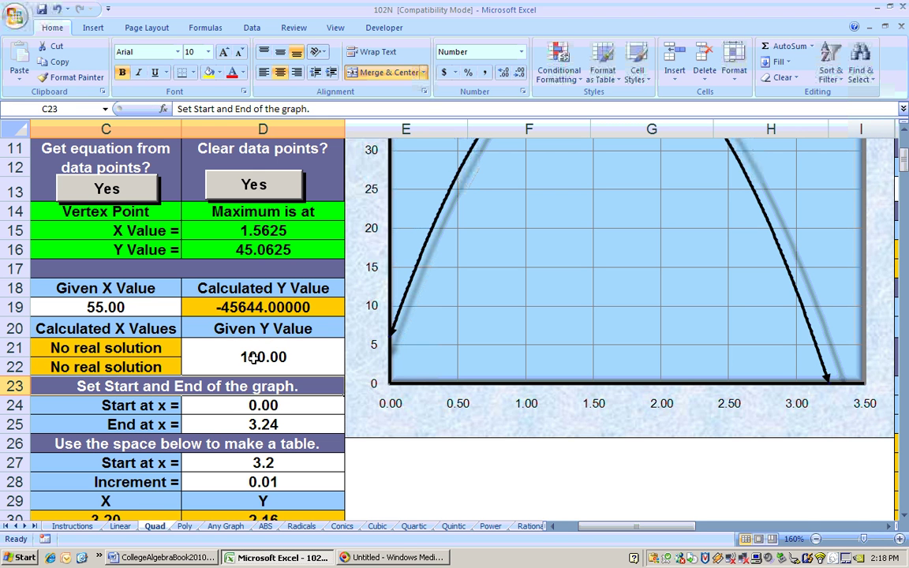
Step: Inspect the Vertex Point's maximum label, X value and Y value cells, and reset the Given Y Value to 0
scroll(253, 357, "up", 2)
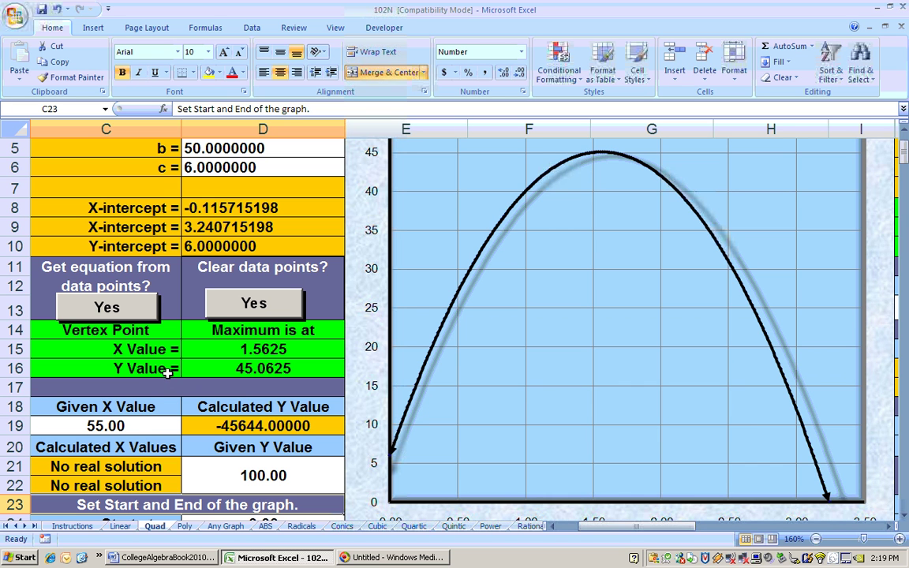
left_click(280, 368)
left_click(251, 330)
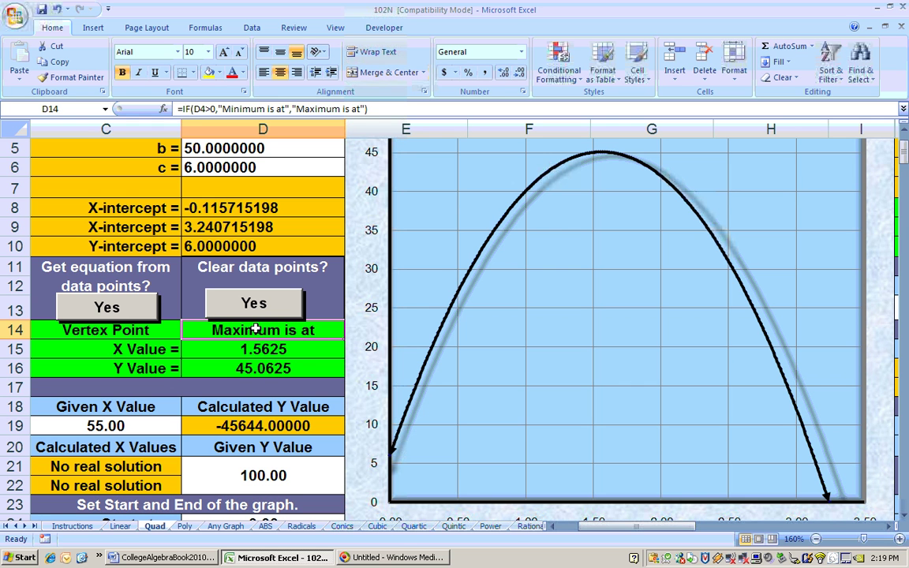
left_click(234, 374)
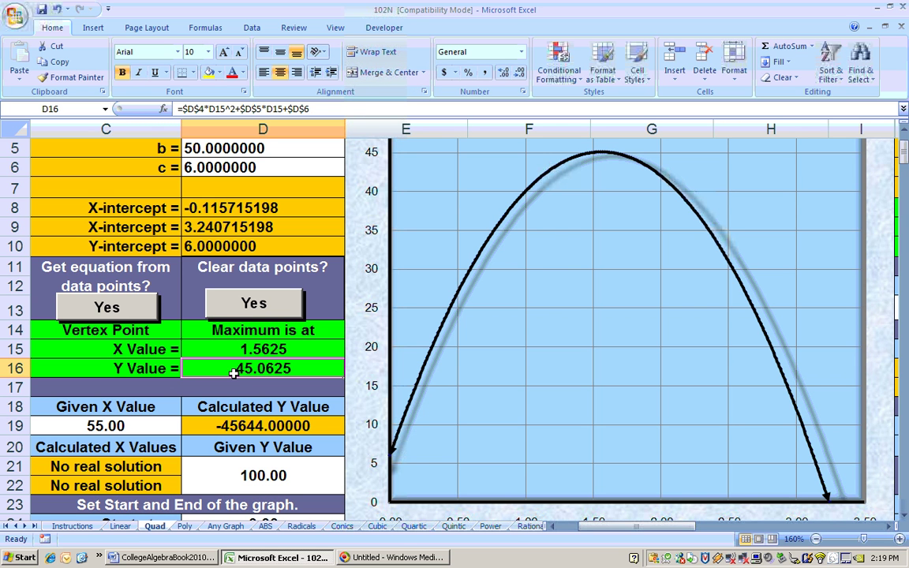
left_click(229, 352)
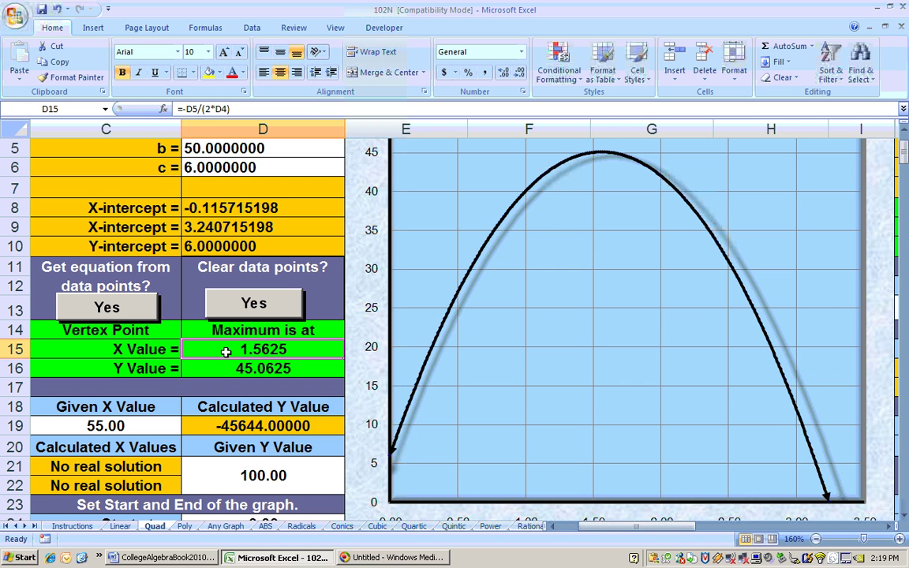
scroll(225, 351, "down", 2)
left_click(225, 358)
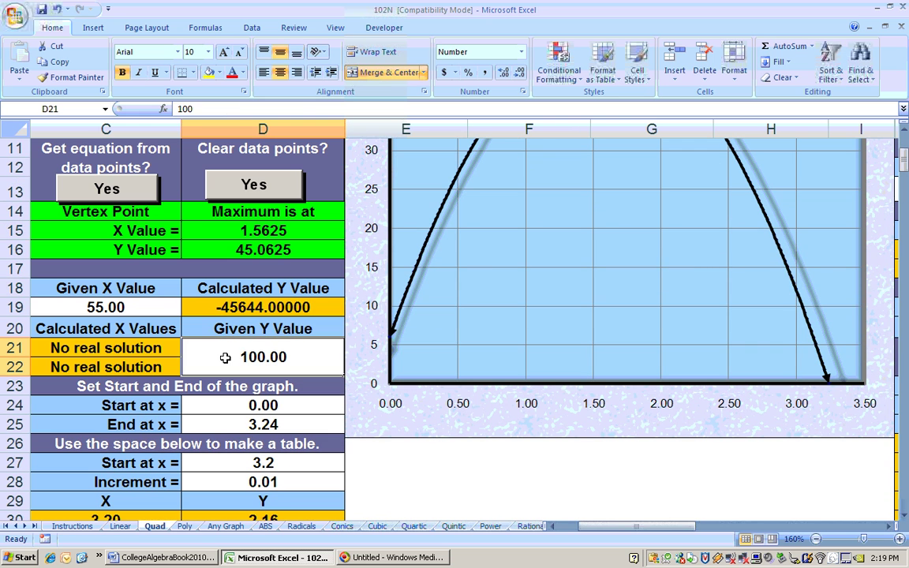
type("0")
key("Return")
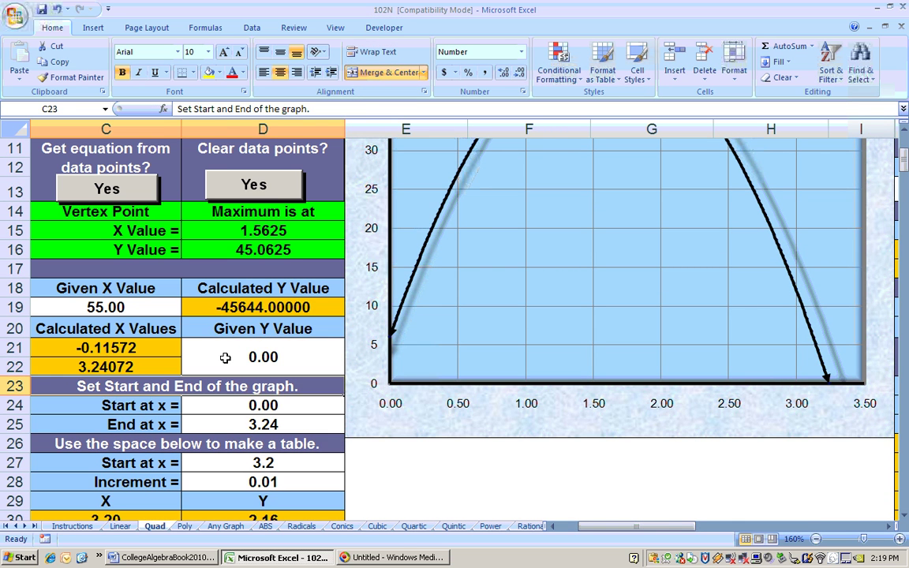
Step: Set the Given Y Value to 10 to calculate the times at which the object is at that height
scroll(225, 357, "up", 2)
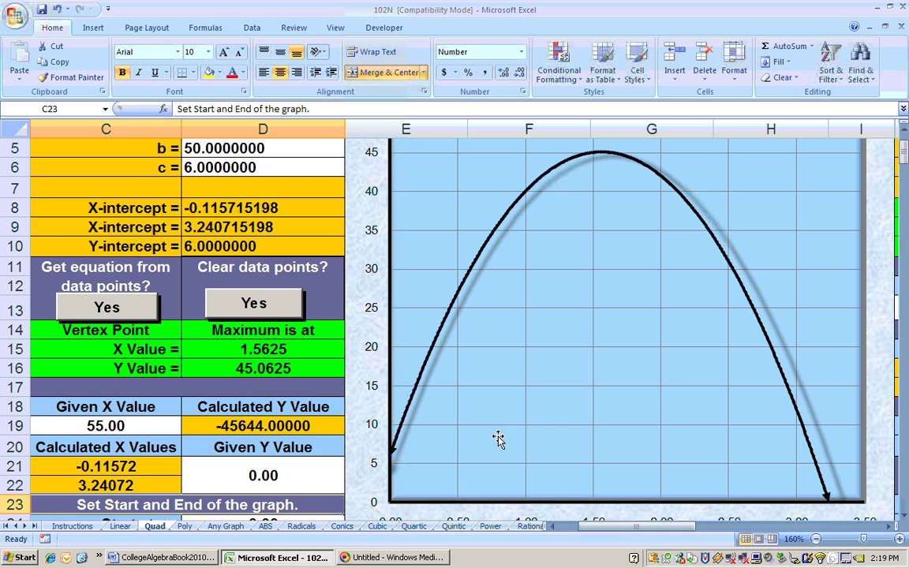
left_click(254, 474)
type("10")
key("Return")
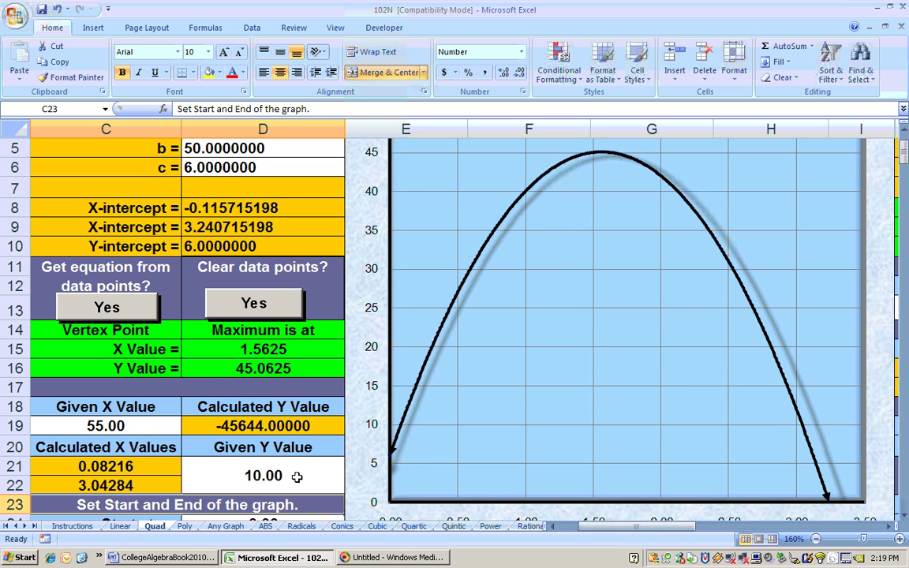
Step: Set the Given X Value to 2 to calculate the object's height at that time
scroll(296, 476, "down", 3)
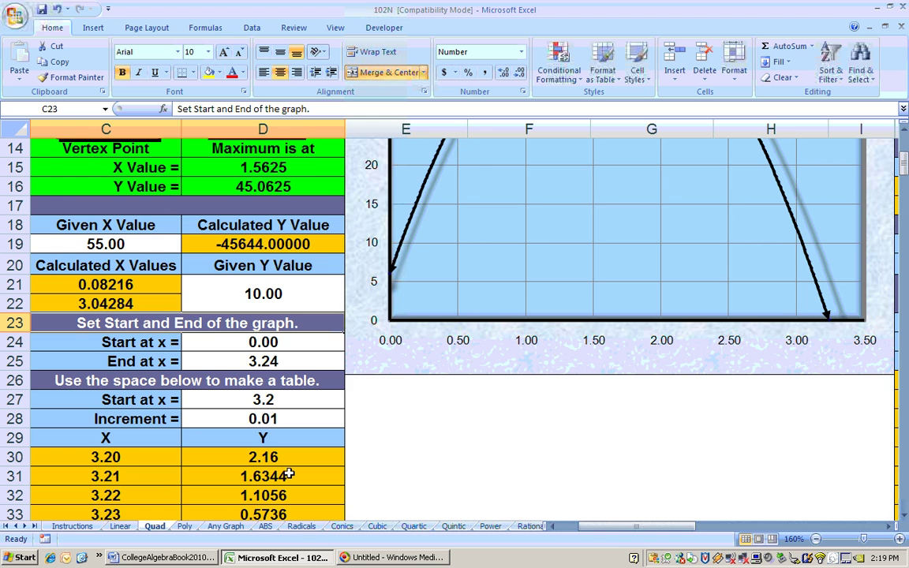
scroll(290, 473, "up", 2)
left_click(122, 370)
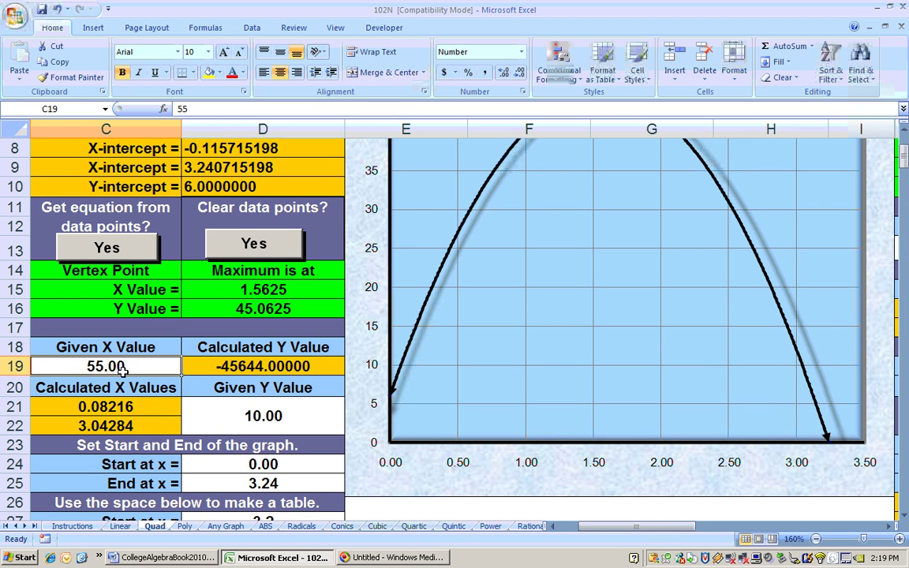
type("2")
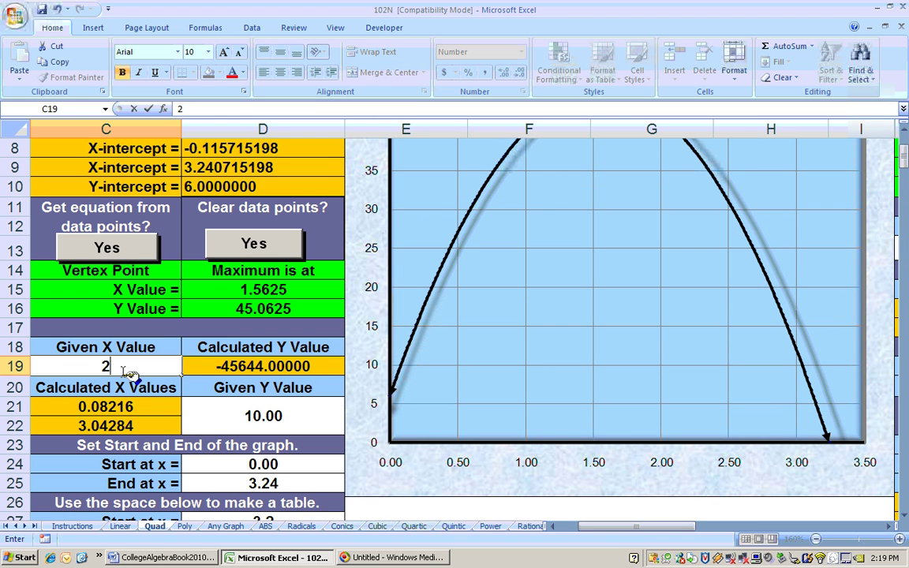
key("Return")
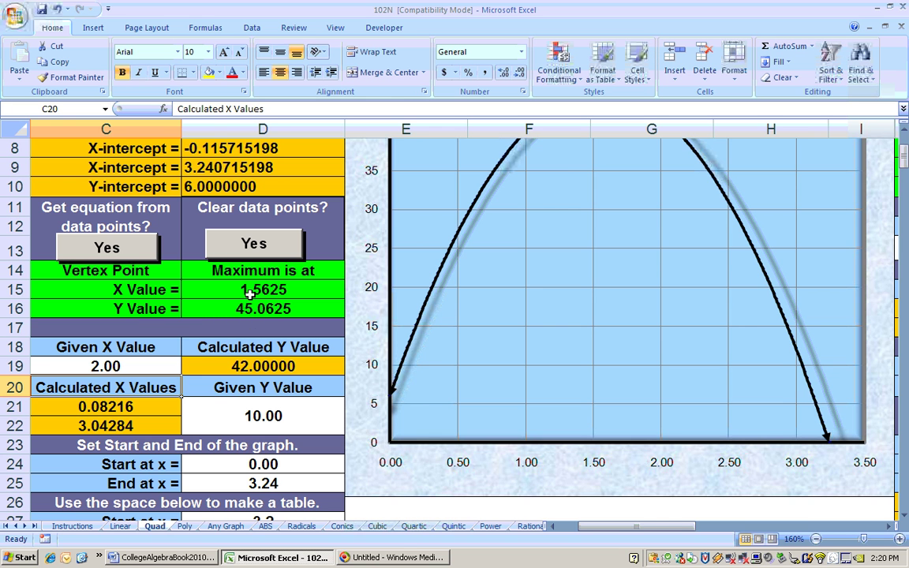
Step: Change the sign of the leading coefficient by setting a to 16 in the general-form equation
scroll(229, 270, "up", 2)
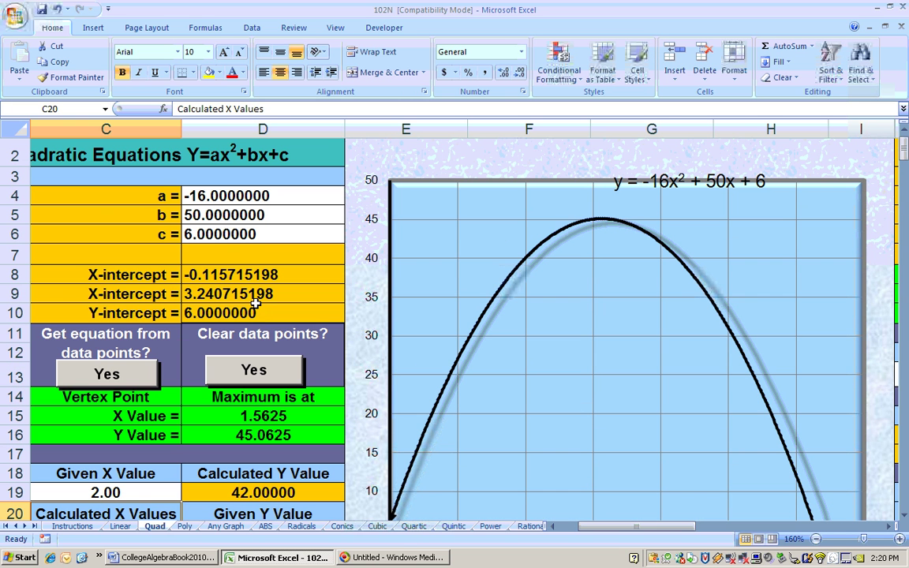
left_click(214, 197)
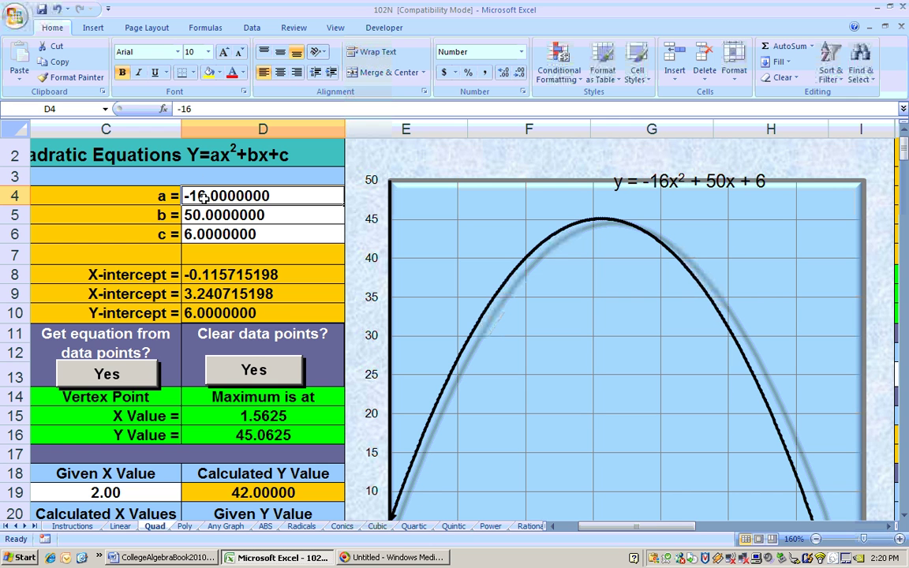
type("1")
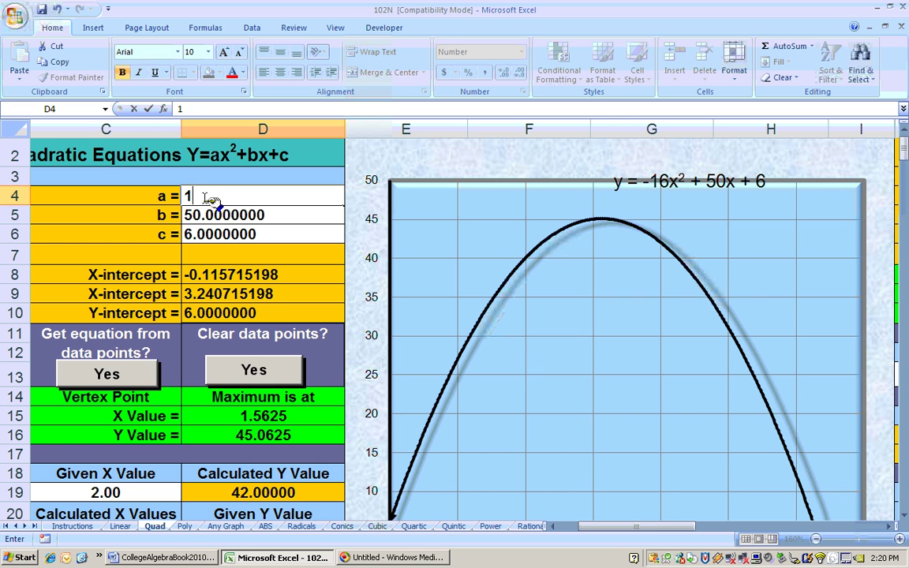
type("6")
key("Return")
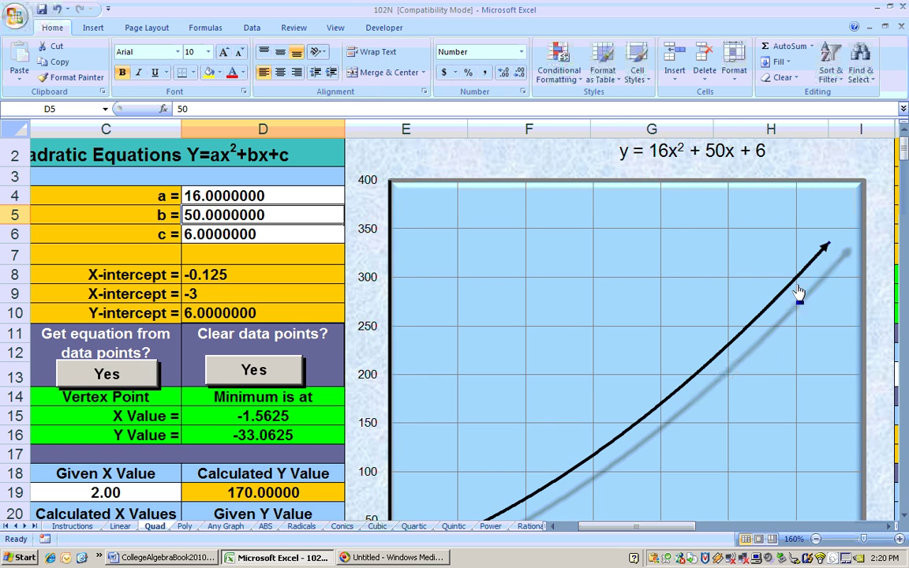
Step: Set the start of the graph to x = -5 so the upward-opening parabola includes its vertex
scroll(256, 382, "down", 2)
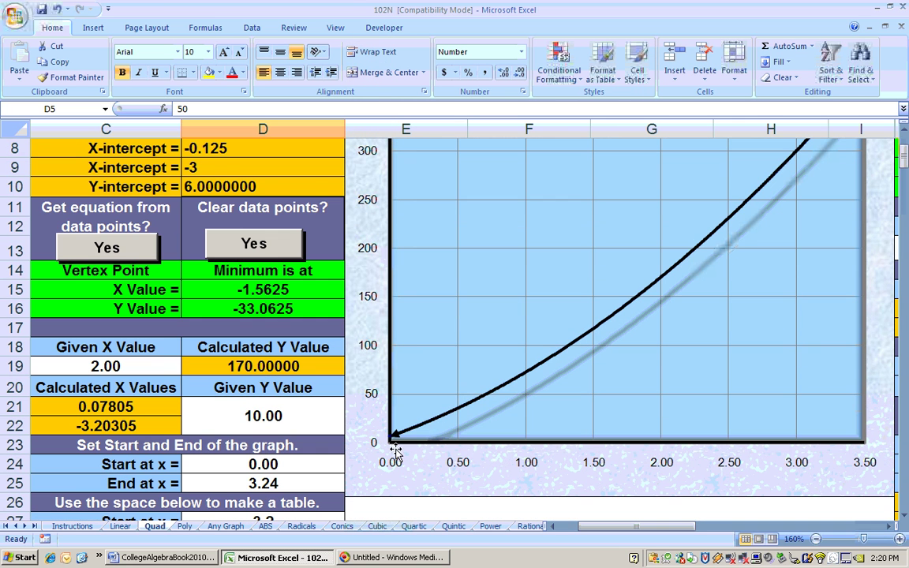
left_click(270, 465)
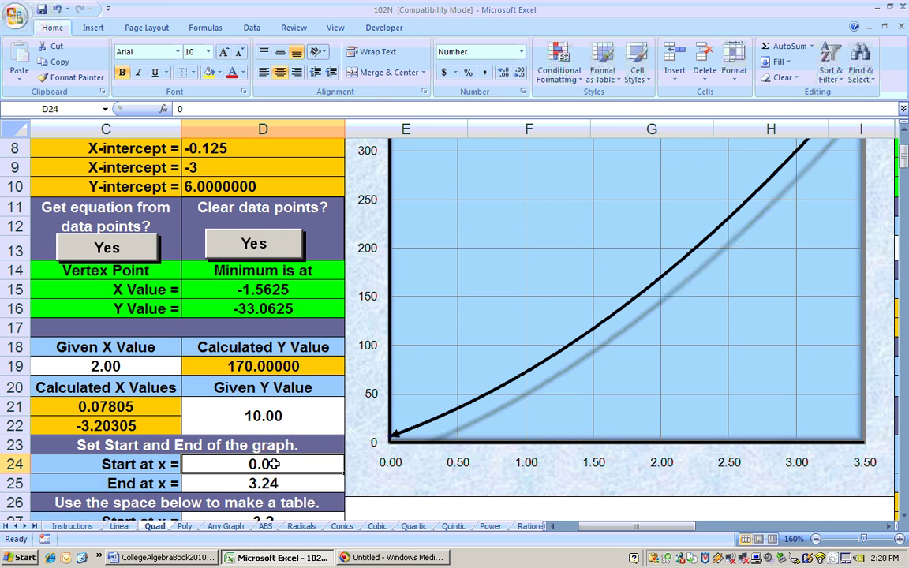
type("-5")
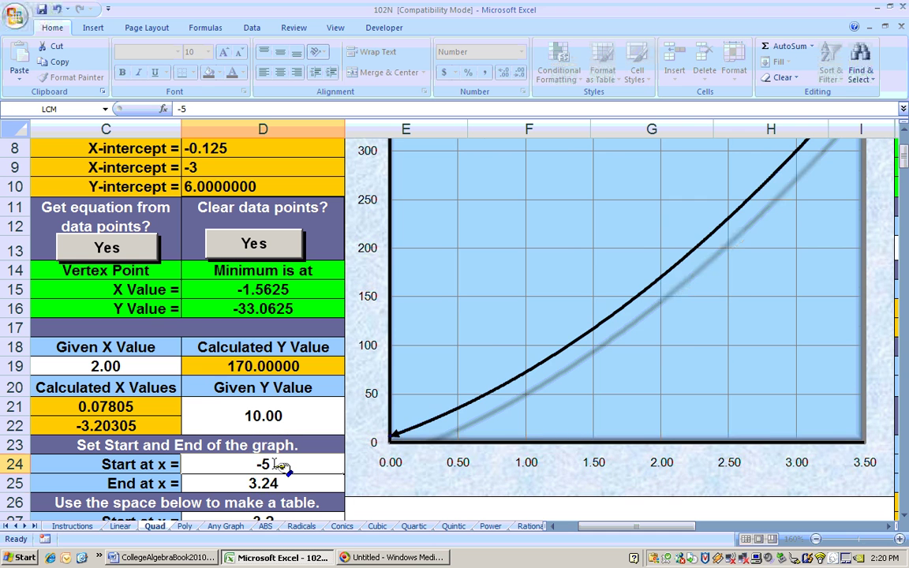
key("Return")
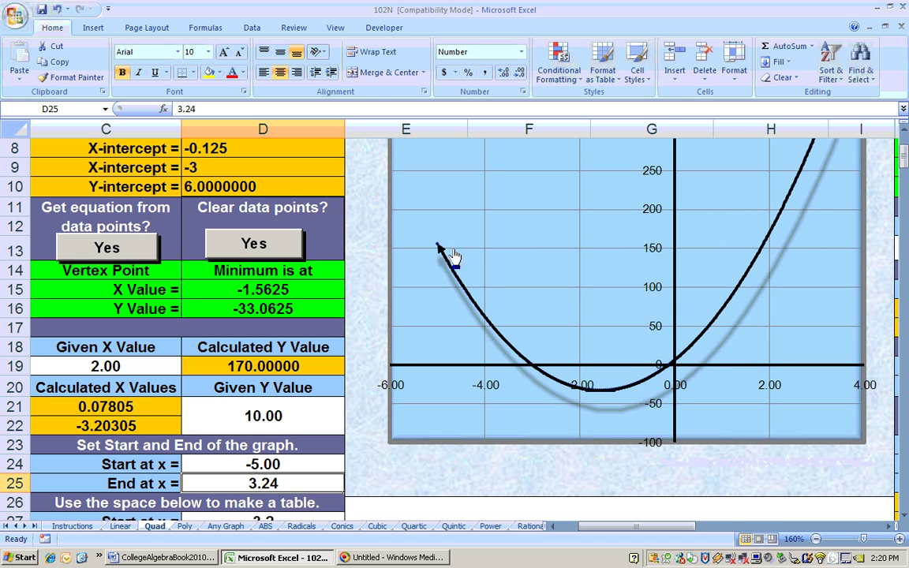